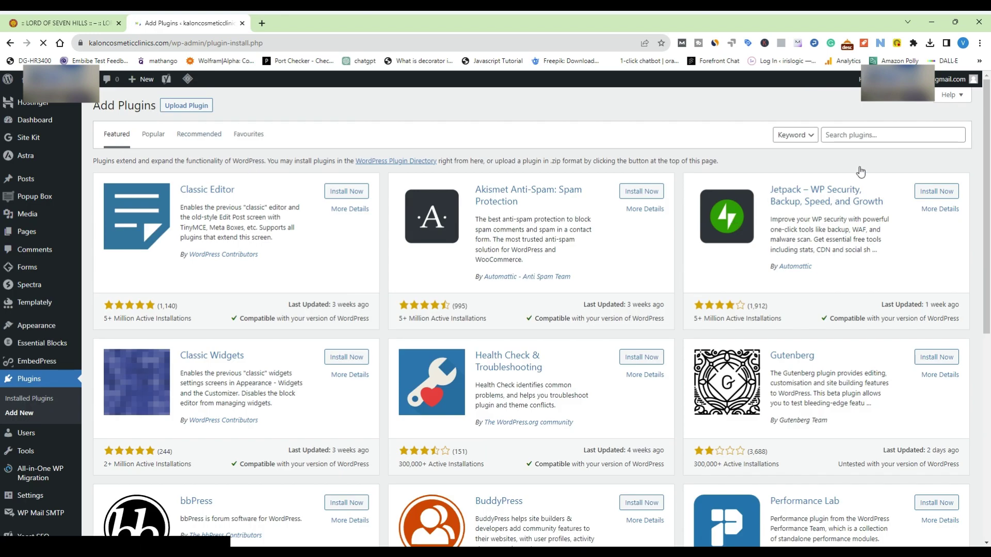
# Install and activate the Akismet Anti-Spam plugin, then start setting up an Akismet account
pyautogui.click(858, 133)
pyautogui.write('Akismet Anti-Spam')
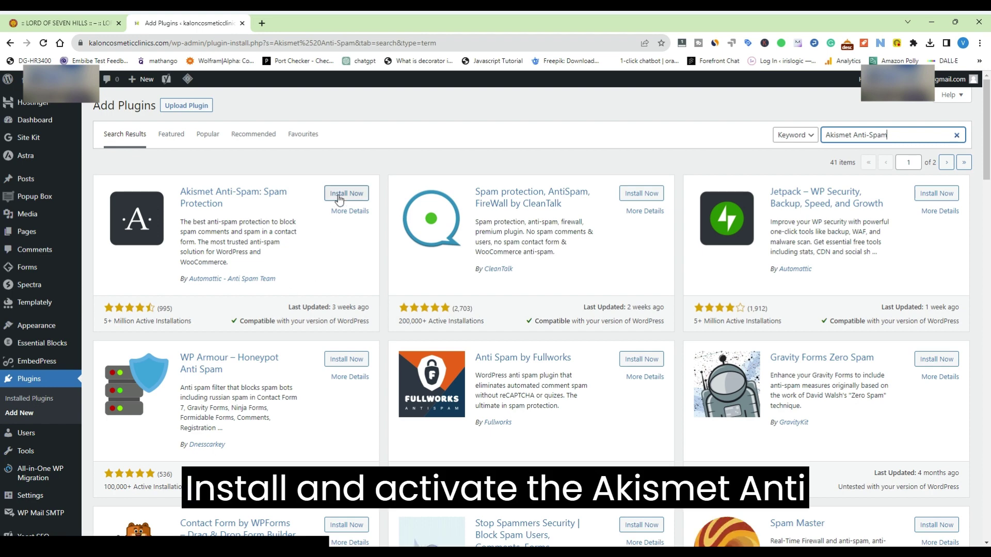
pyautogui.click(338, 197)
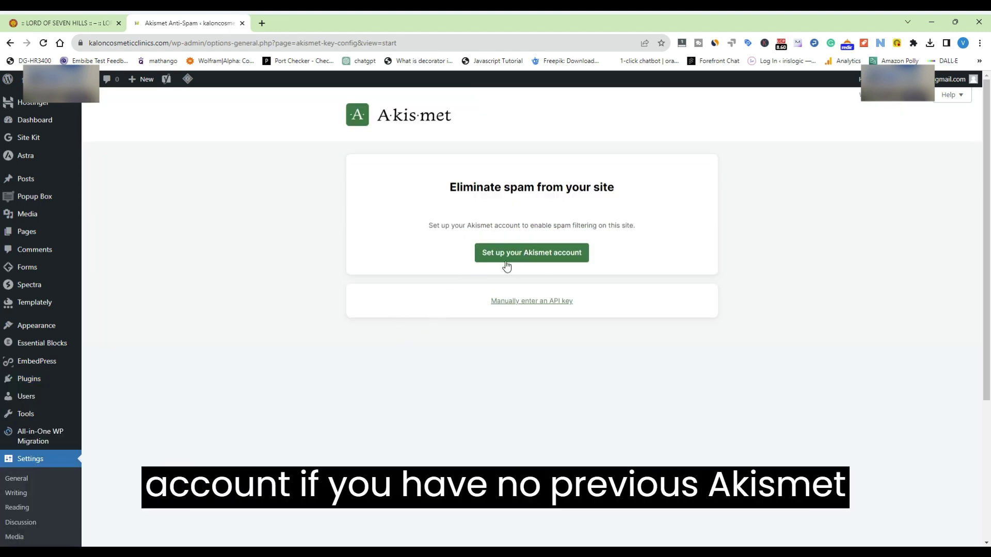
pyautogui.click(531, 257)
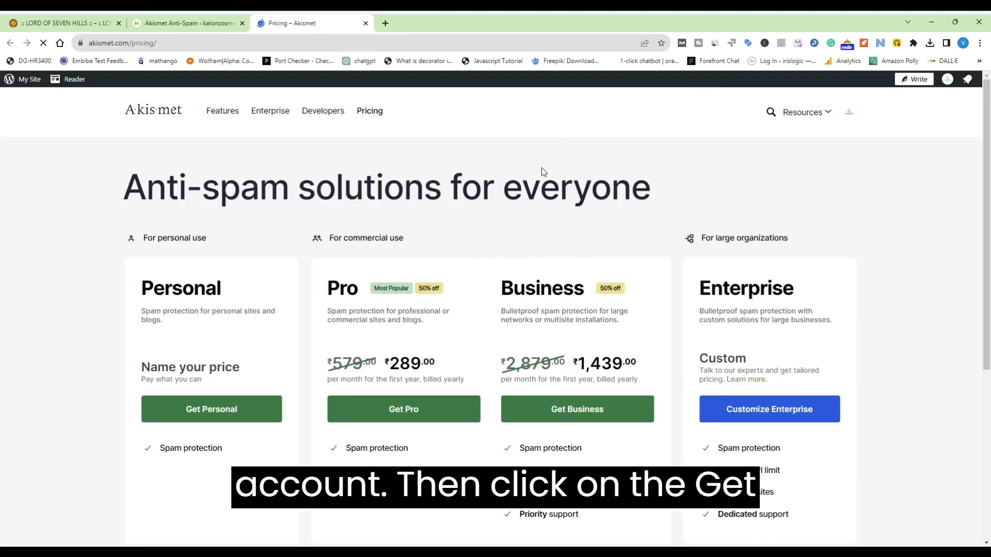
# Choose the Akismet Personal plan at ₹0 per year, confirming all non-commercial conditions
pyautogui.click(203, 403)
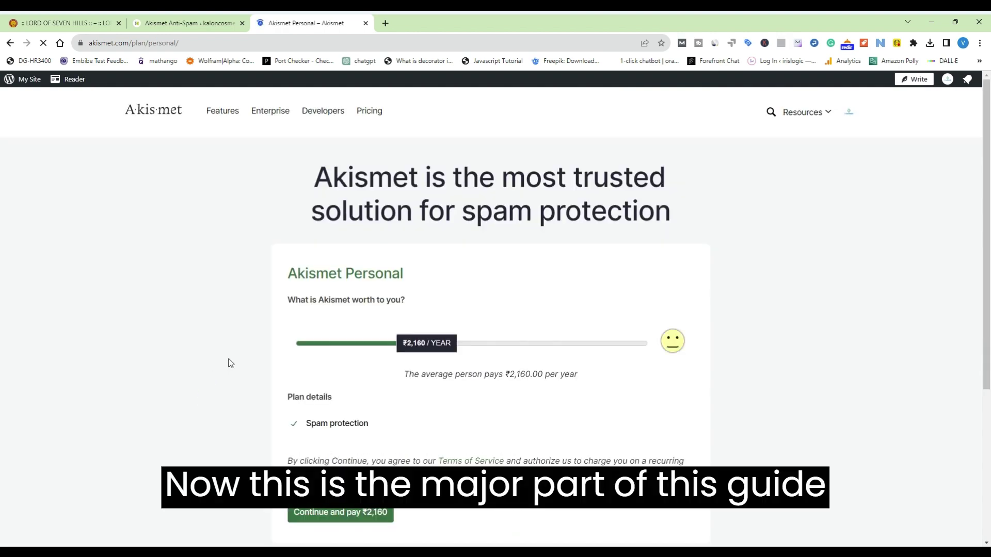
pyautogui.scroll(-2, 546, 344)
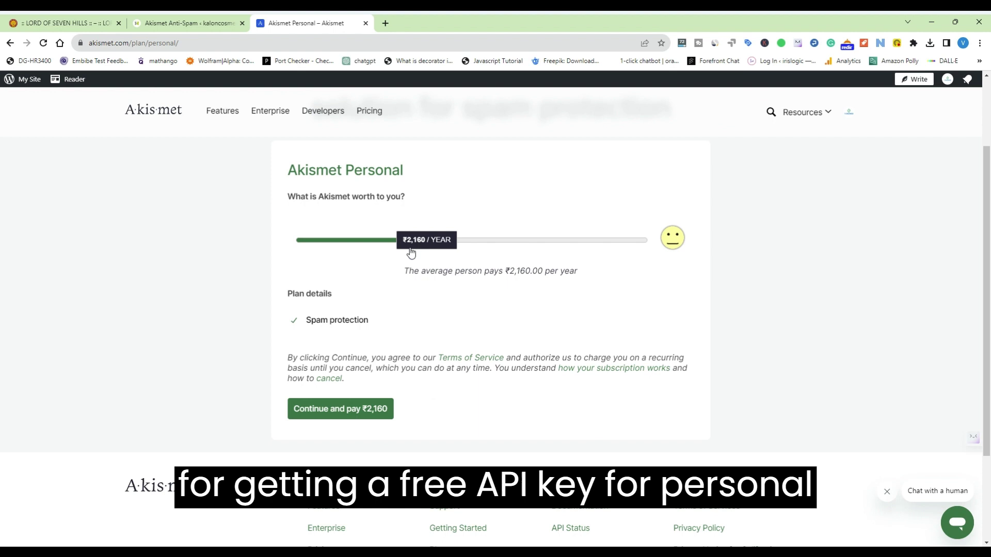
pyautogui.moveTo(410, 250); pyautogui.dragTo(290, 245)
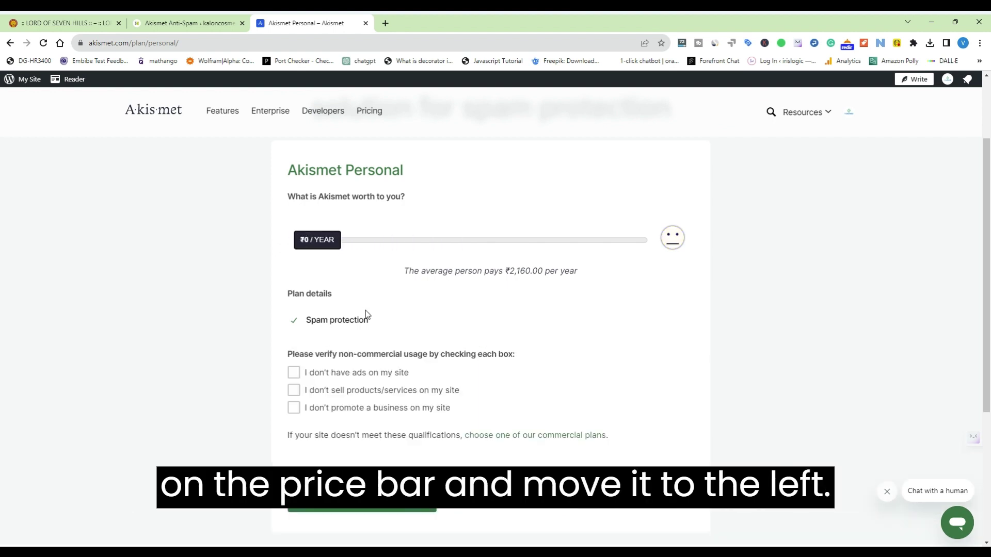
pyautogui.click(293, 408)
pyautogui.scroll(-1, 325, 414)
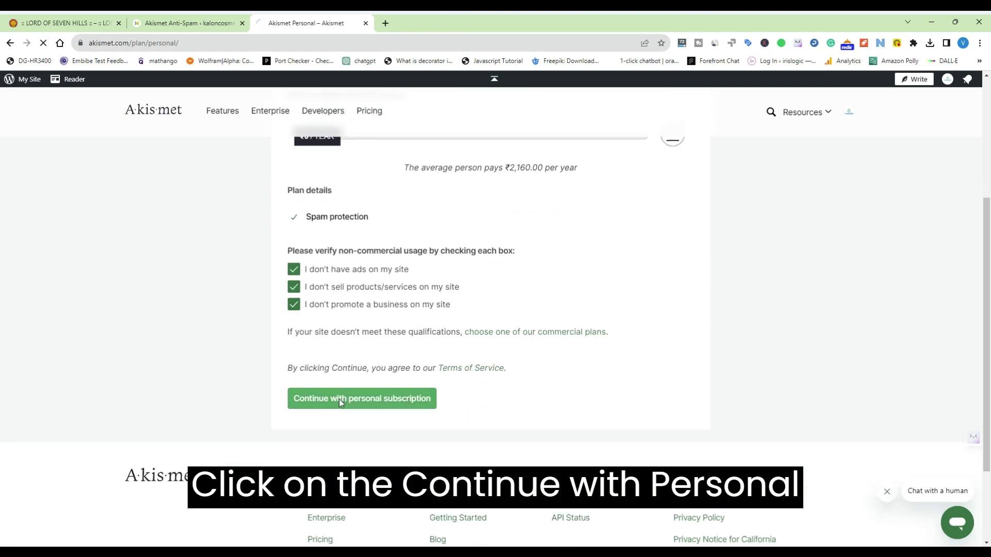
pyautogui.click(339, 399)
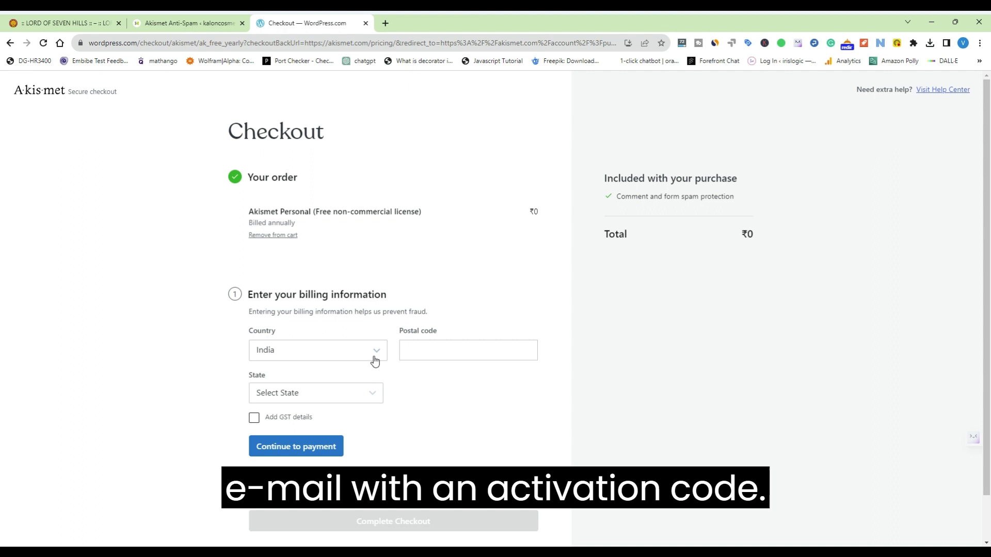
# Fill in billing postal code and state, then complete checkout with payment assigned later
pyautogui.click(449, 358)
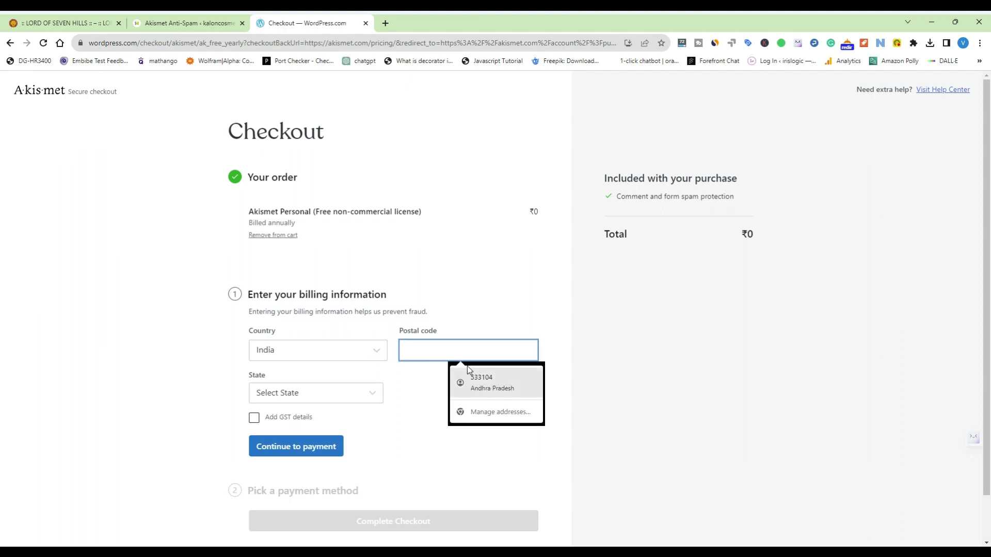
pyautogui.click(473, 377)
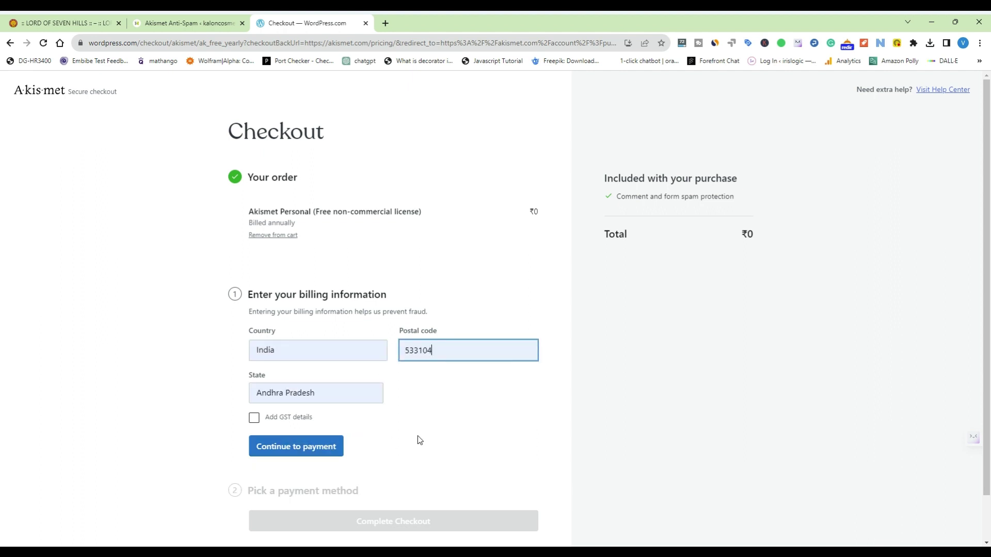
pyautogui.scroll(-1, 414, 437)
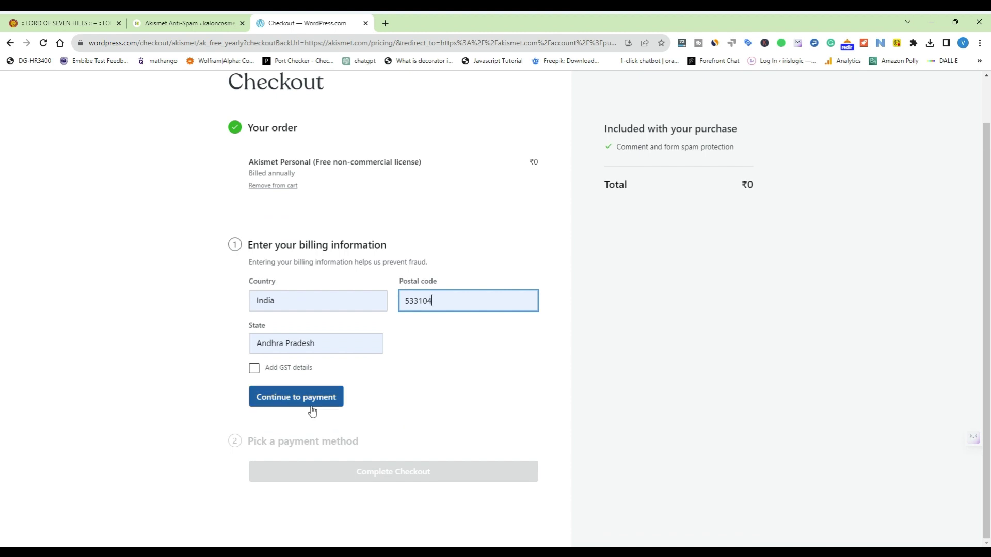
pyautogui.click(279, 400)
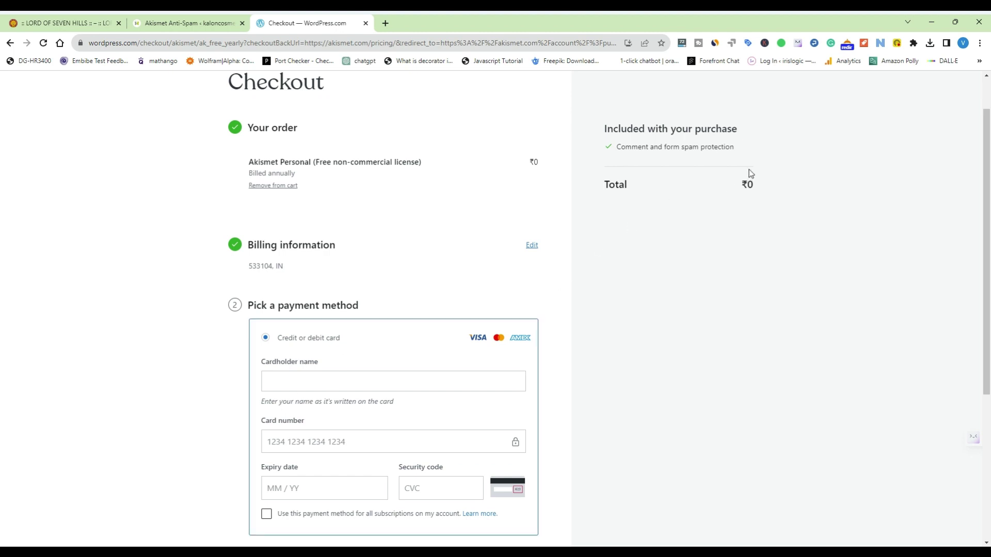
pyautogui.scroll(-2, 567, 431)
pyautogui.scroll(-2, 549, 402)
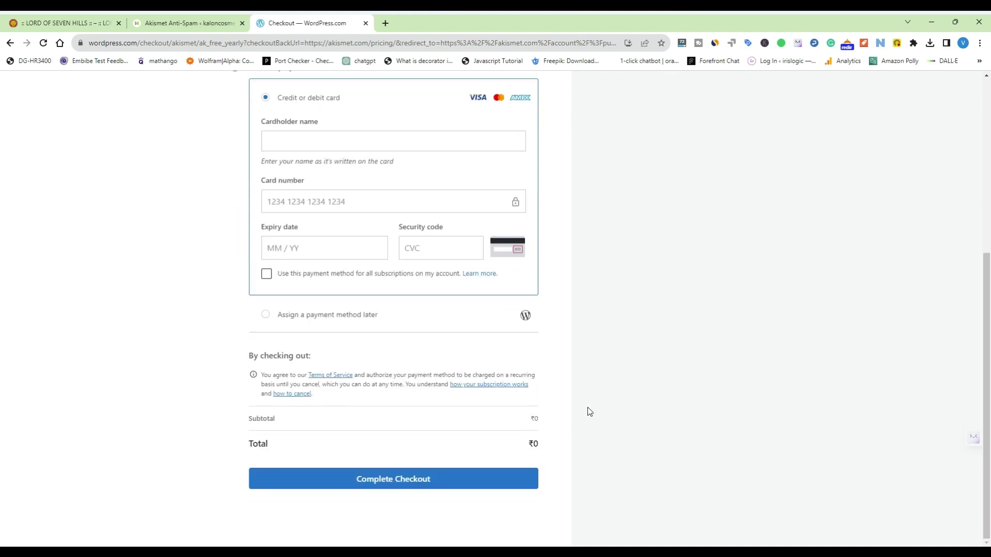
pyautogui.click(369, 485)
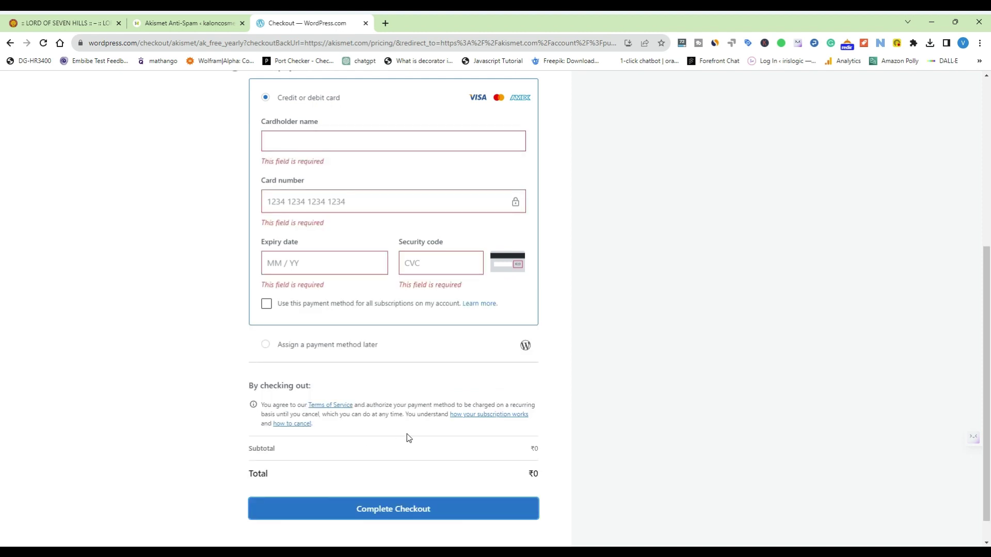
pyautogui.scroll(4, 407, 438)
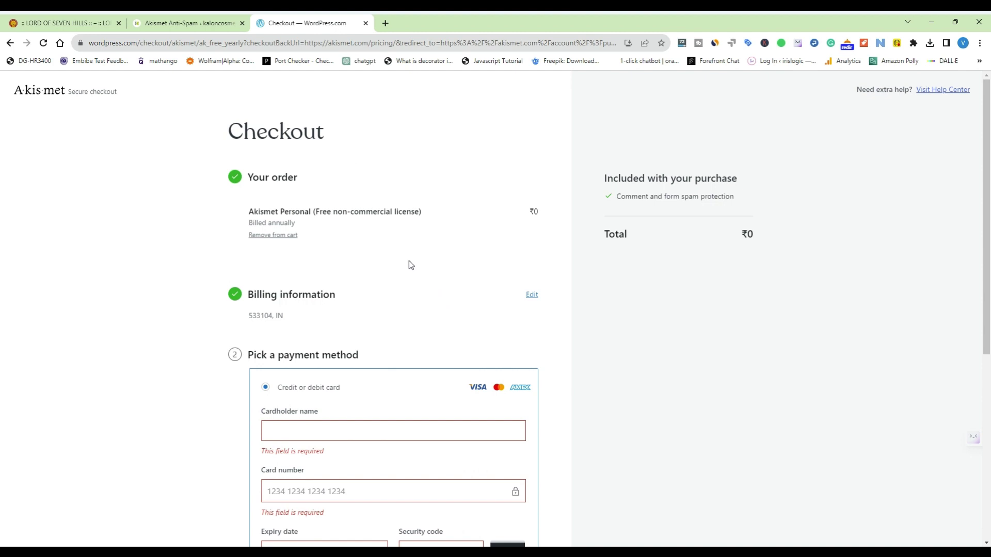
pyautogui.scroll(-1, 409, 265)
pyautogui.scroll(-1, 409, 266)
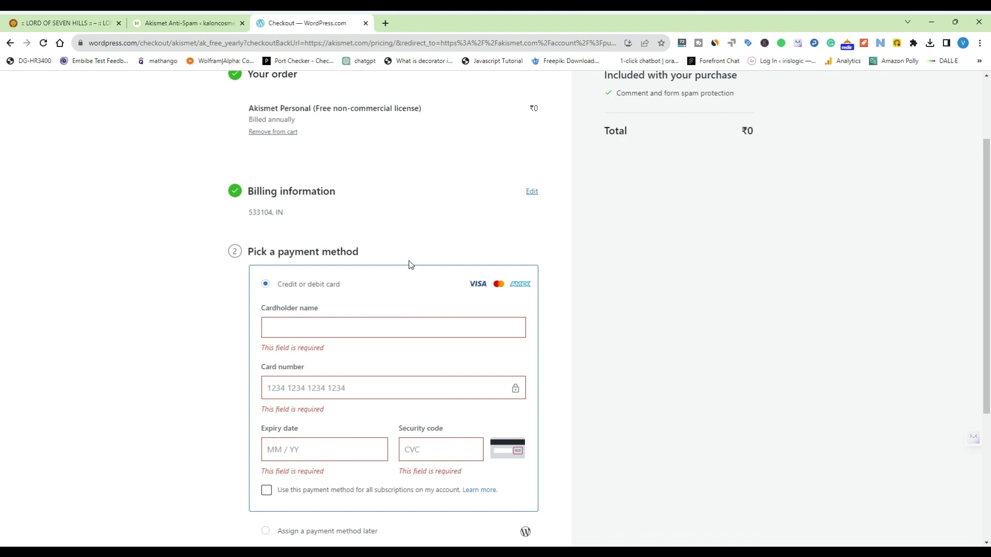
pyautogui.scroll(-1, 409, 264)
pyautogui.scroll(-1, 409, 264)
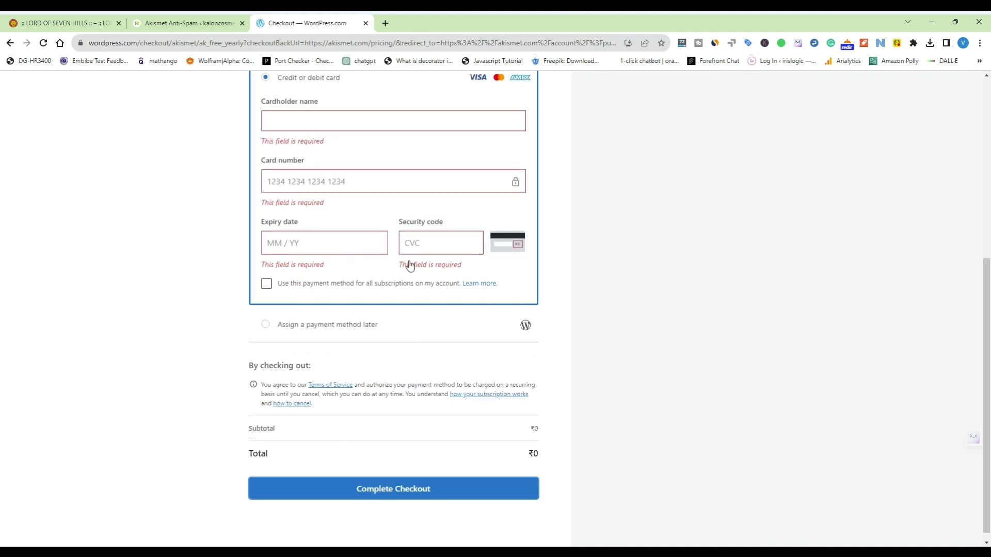
pyautogui.scroll(-1, 409, 264)
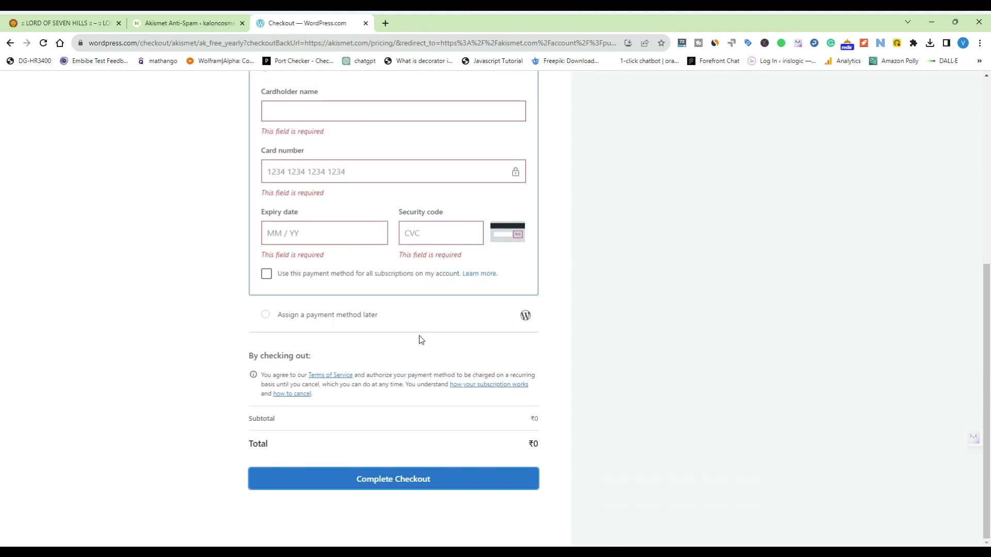
pyautogui.click(268, 319)
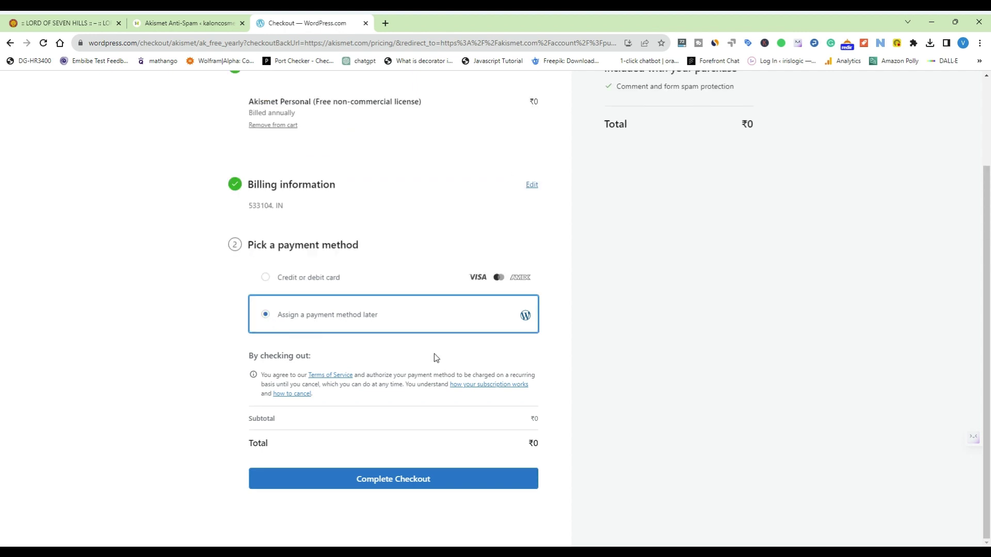
pyautogui.click(401, 479)
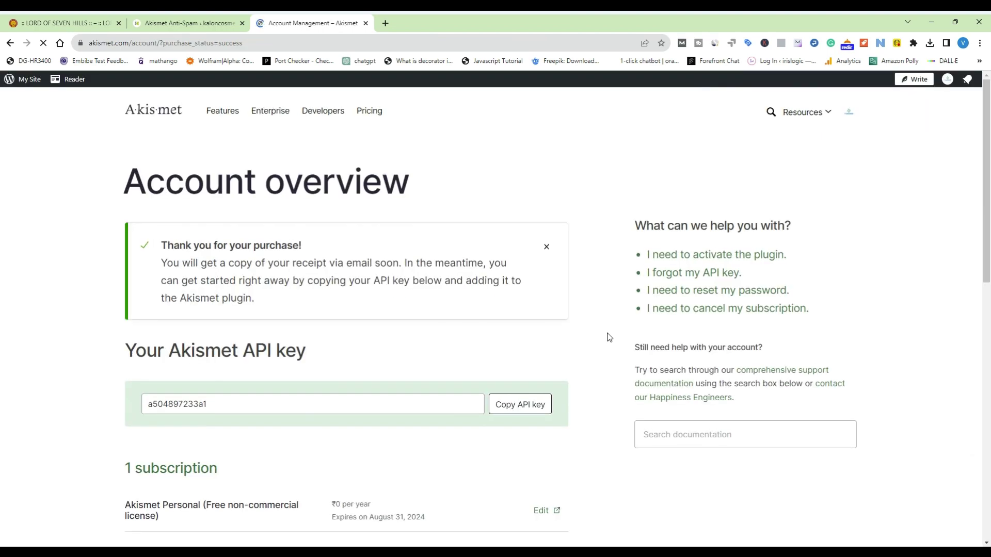
pyautogui.scroll(-2, 608, 338)
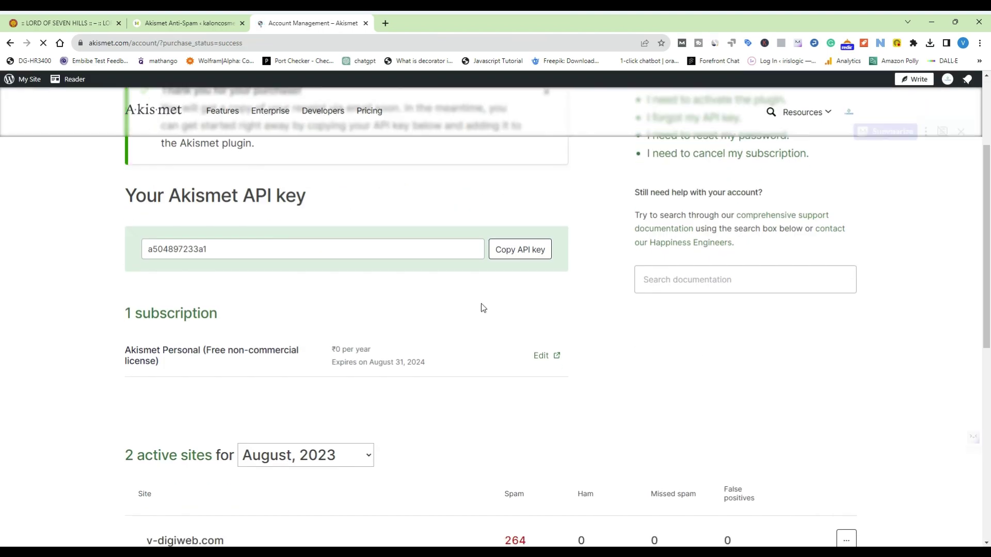
# Copy the Akismet API key and return to the WordPress Akismet setup tab
pyautogui.click(517, 256)
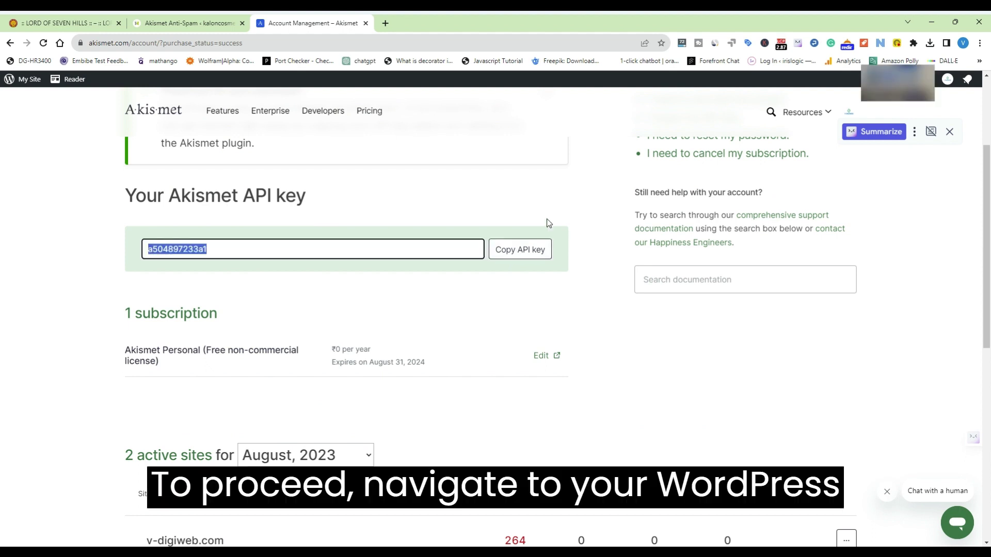
pyautogui.click(176, 18)
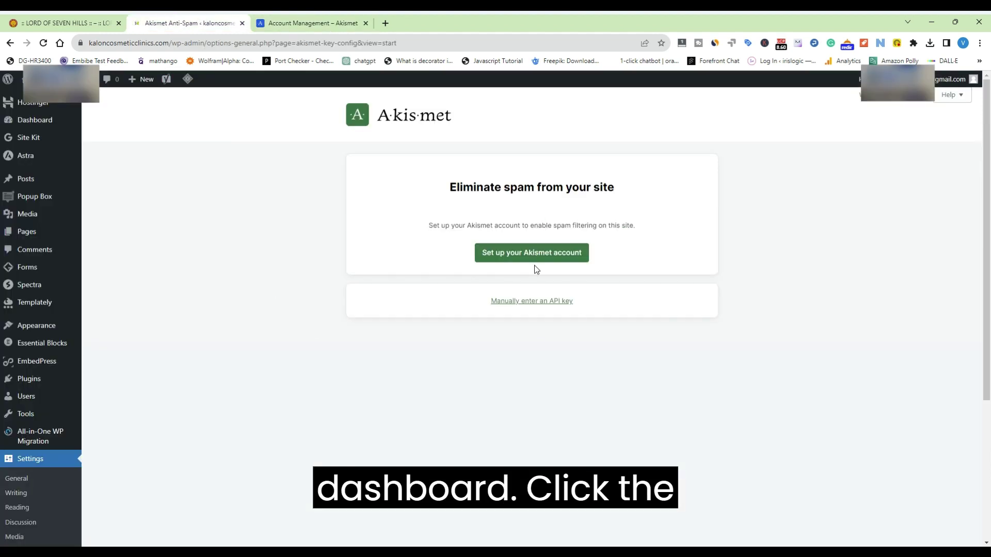
# Manually enter the pasted Akismet API key and connect the site with it
pyautogui.click(529, 302)
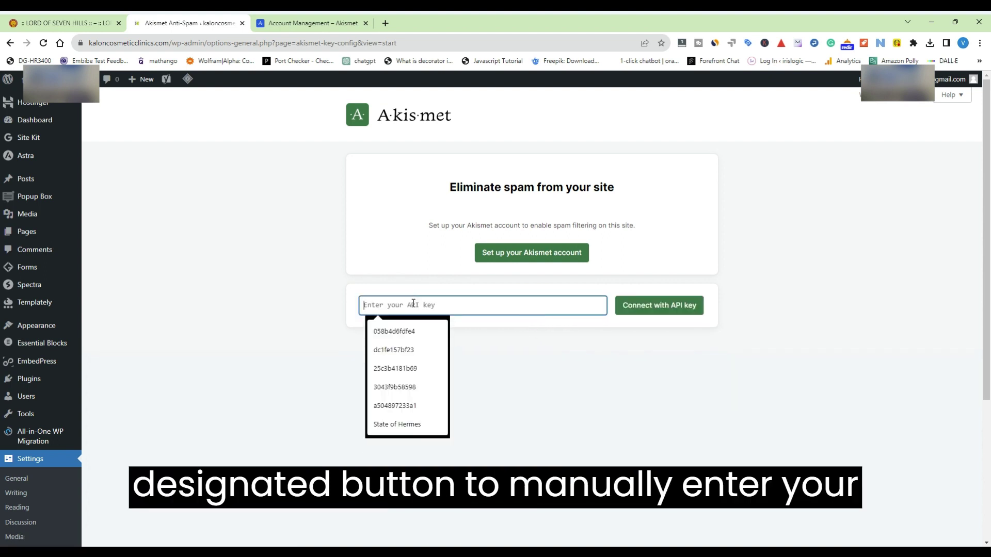
pyautogui.hotkey('ctrl', 'v')
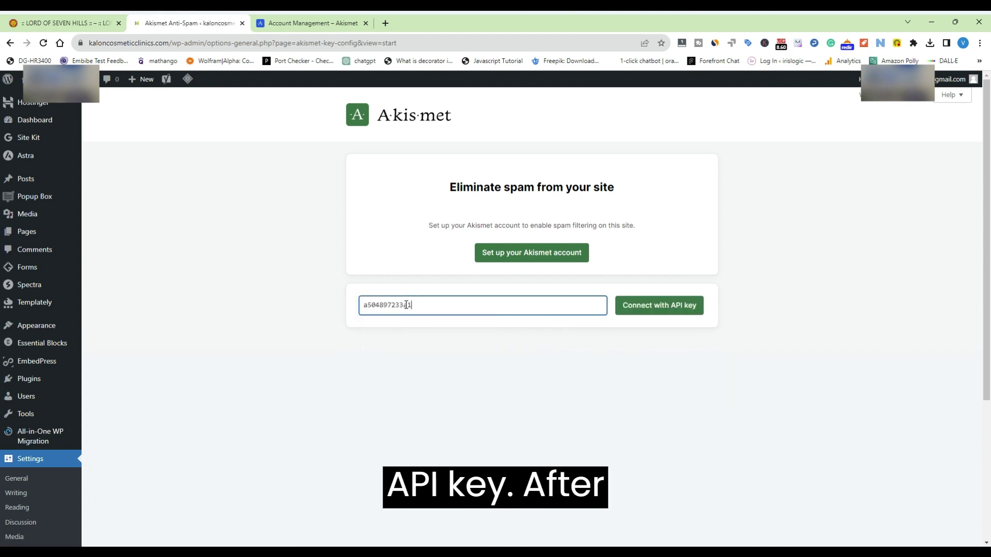
pyautogui.click(652, 312)
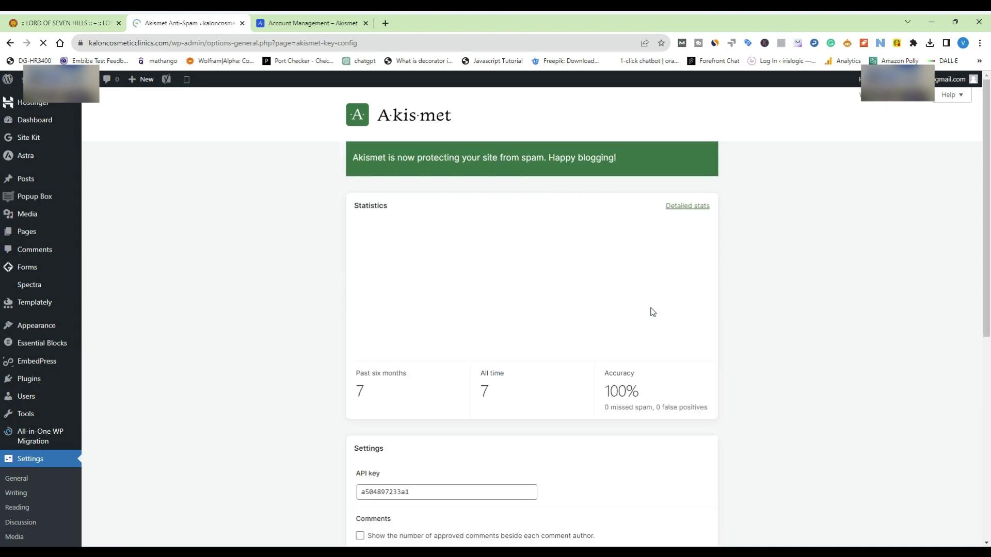
pyautogui.scroll(-2, 655, 356)
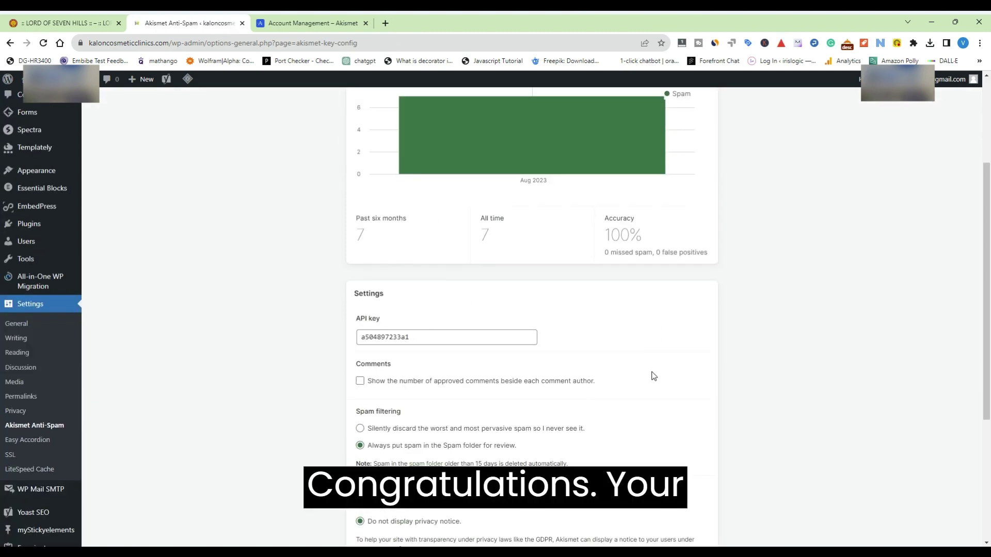
pyautogui.scroll(-3, 652, 376)
pyautogui.scroll(5, 619, 372)
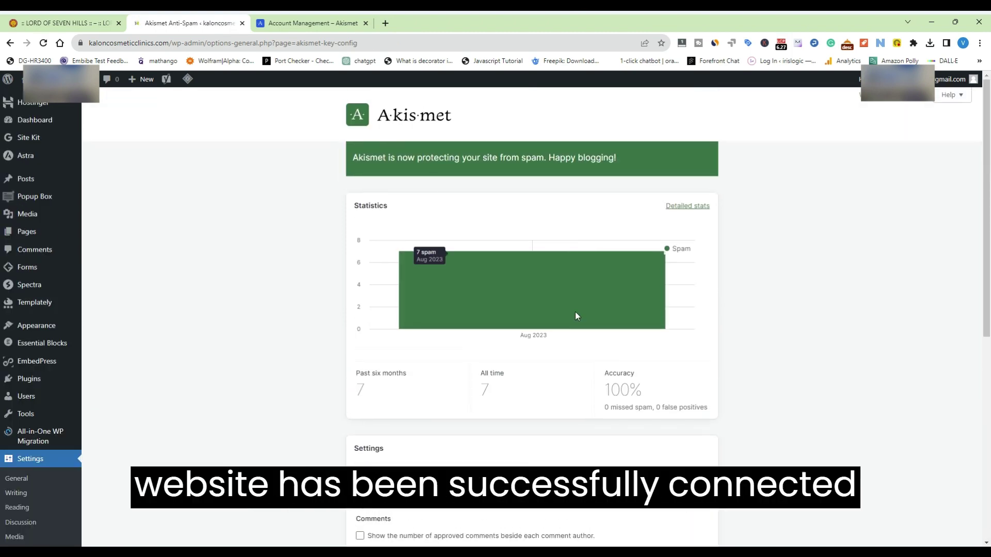